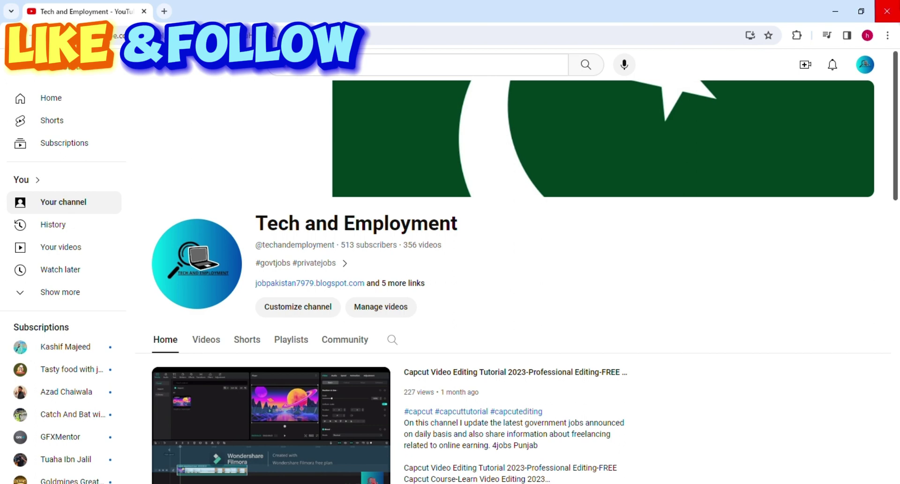
Show the Tech and Employment channel's Videos tab and scroll through its latest uploads.
scroll(898, 171, "down", 1)
scroll(899, 171, "down", 2)
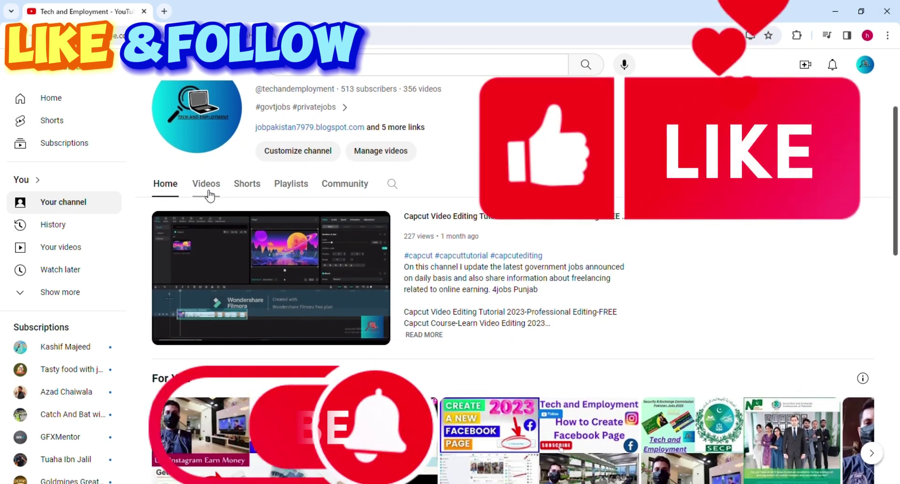
left_click(210, 190)
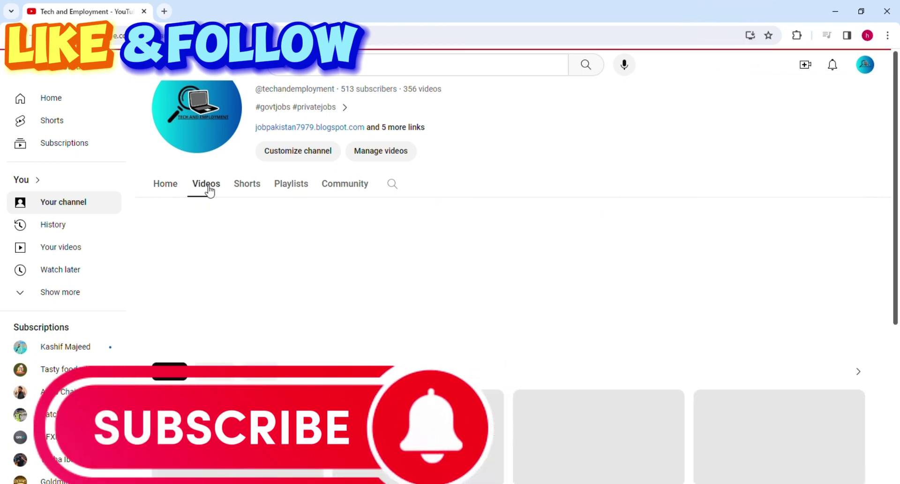
scroll(207, 191, "up", 3)
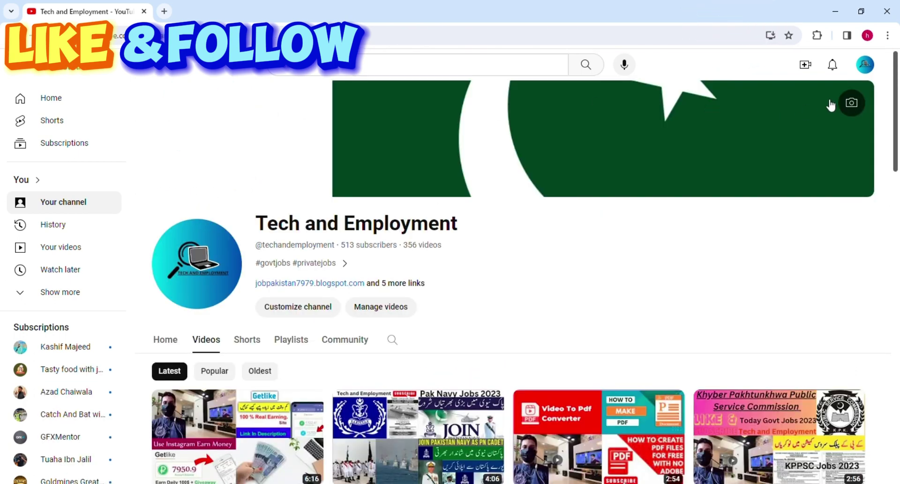
left_click_drag(896, 100, 896, 121)
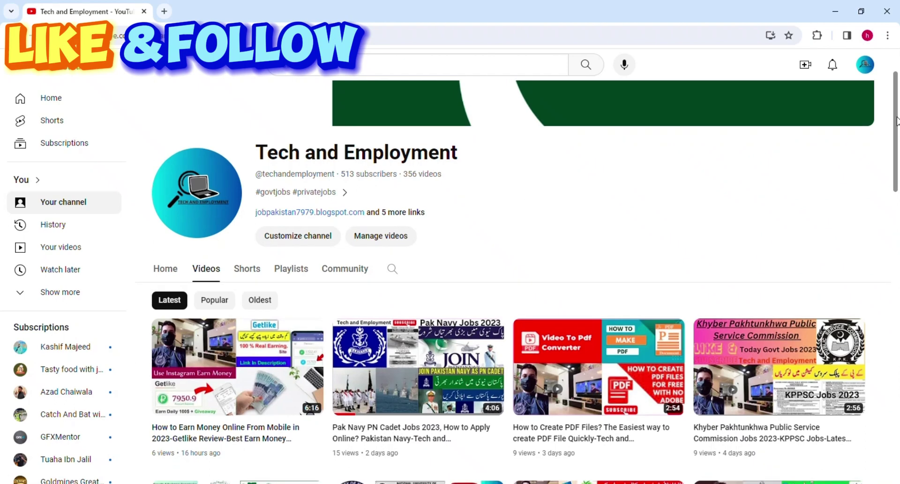
scroll(896, 121, "down", 3)
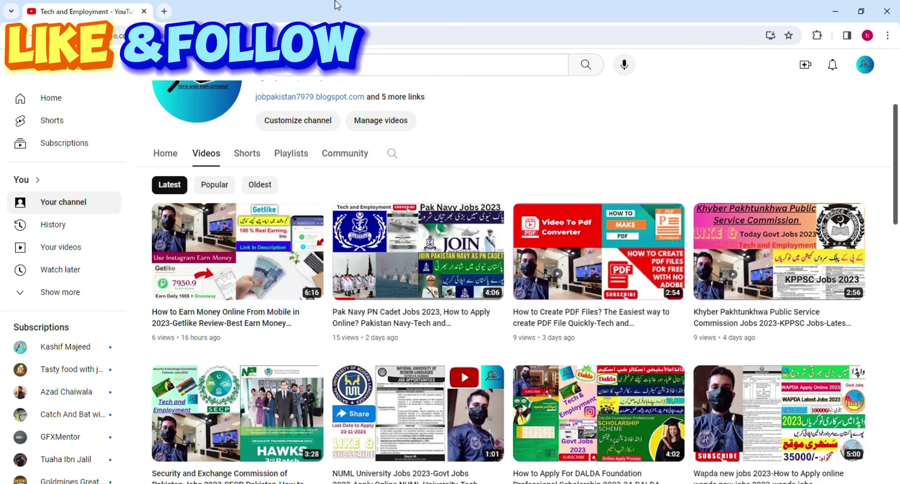
In a new tab, search Google for 'google drive' and open the Google Drive product page.
left_click(164, 11)
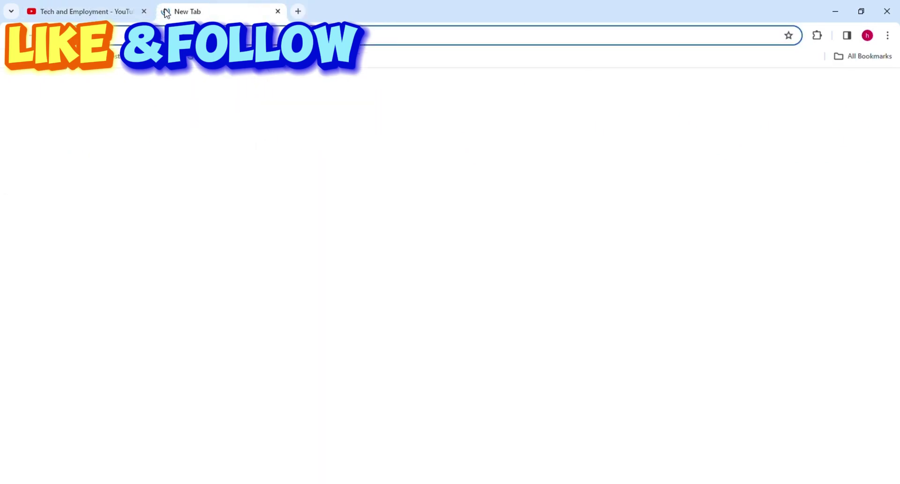
left_click(380, 257)
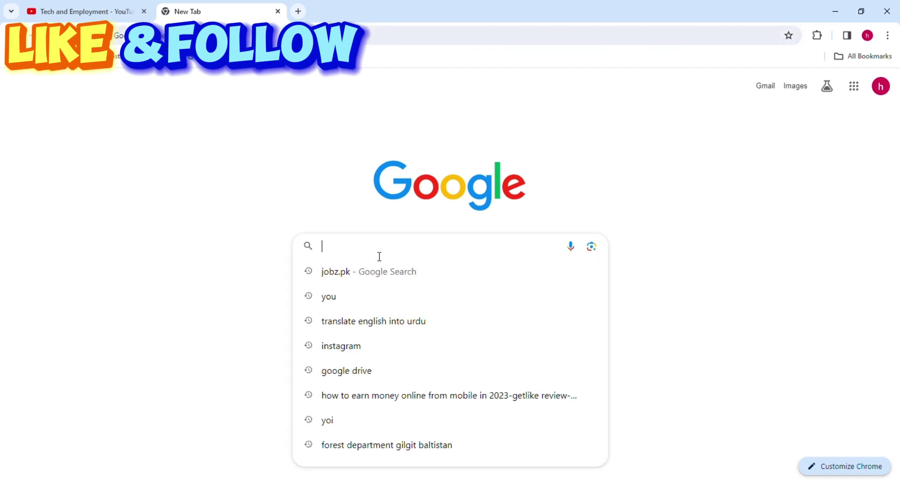
type("google drive")
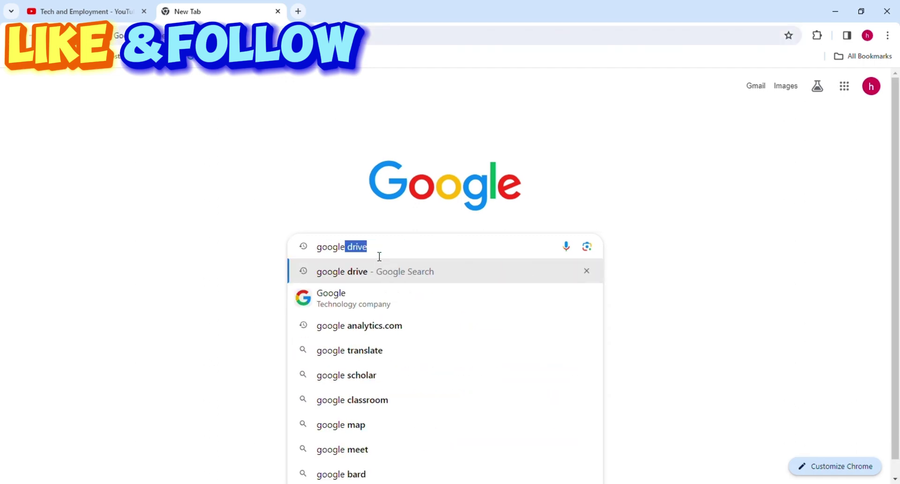
key("Return")
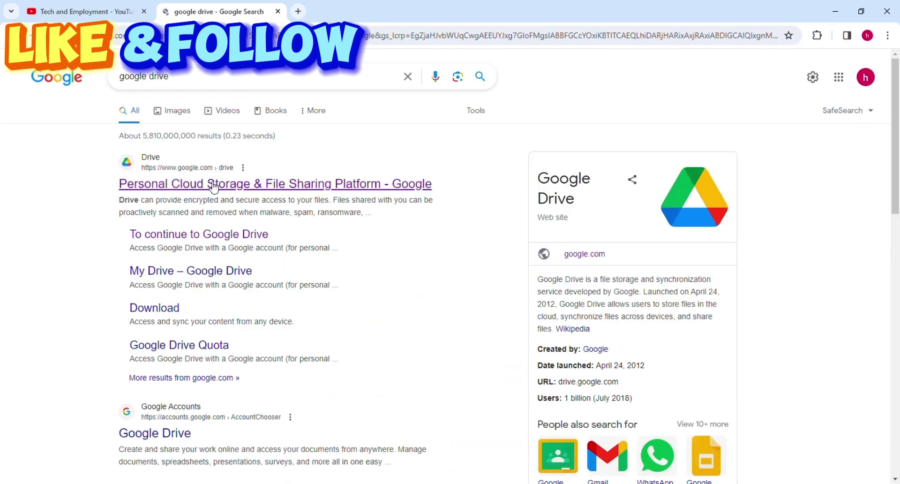
left_click(211, 185)
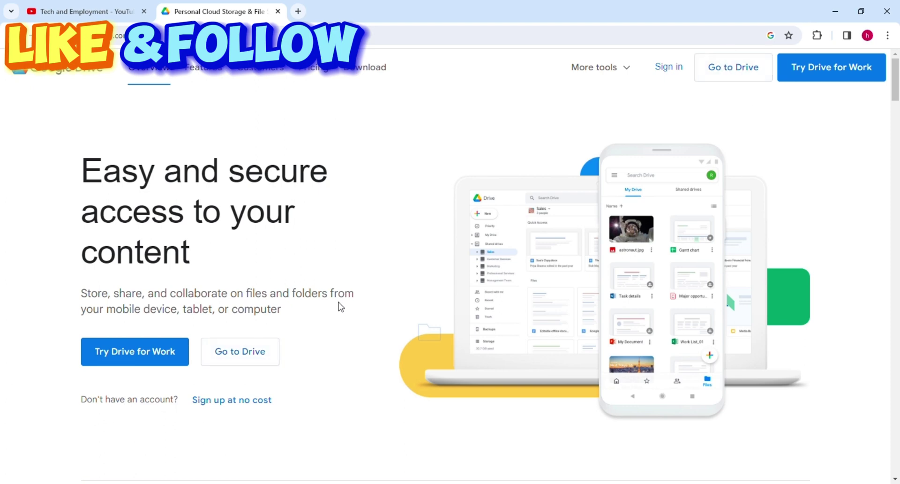
Go to Drive and upload 'tech and employment (1).jpg' from the computer.
left_click(232, 352)
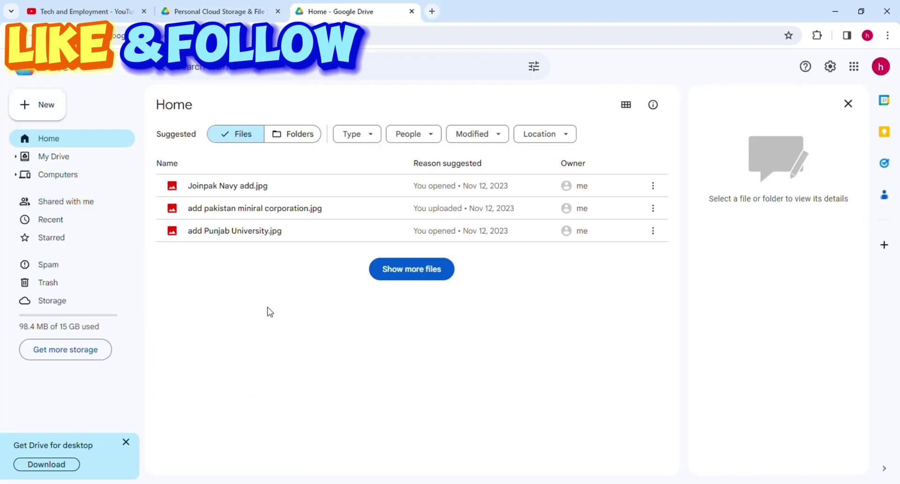
left_click(30, 108)
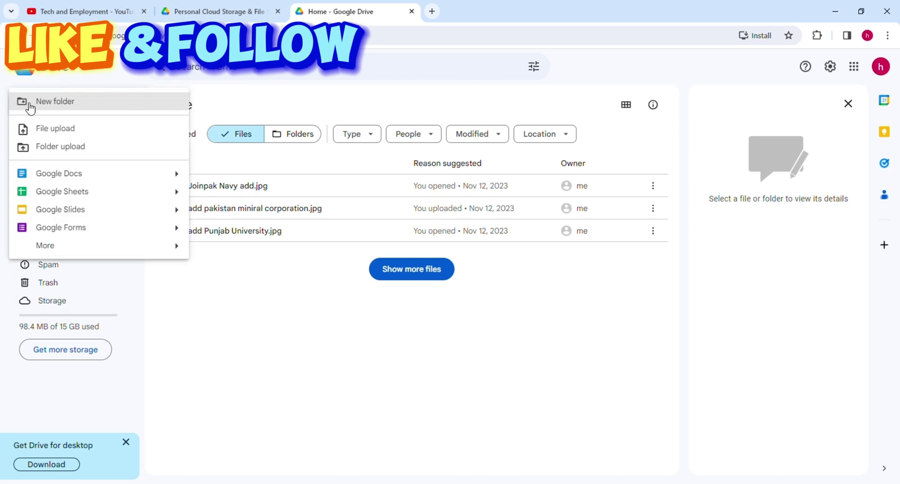
left_click(60, 133)
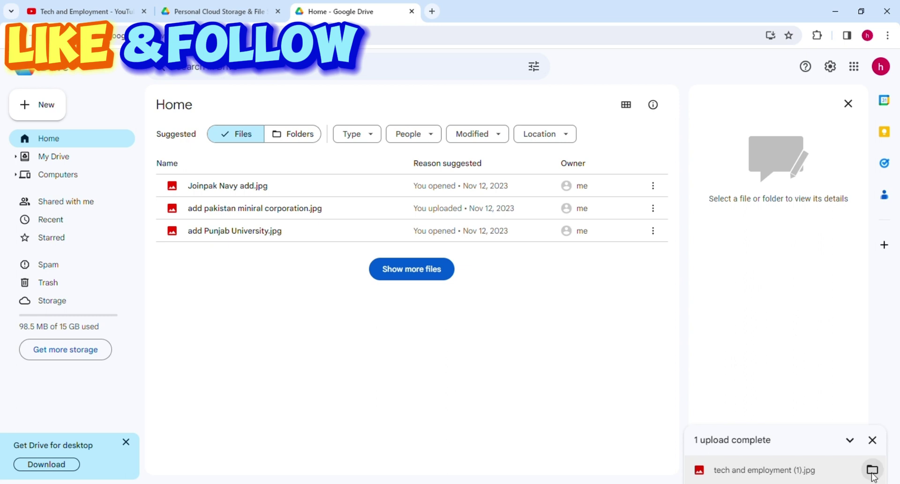
Show the uploaded 'tech and employment (1).jpg' in My Drive and copy its share link.
left_click(873, 471)
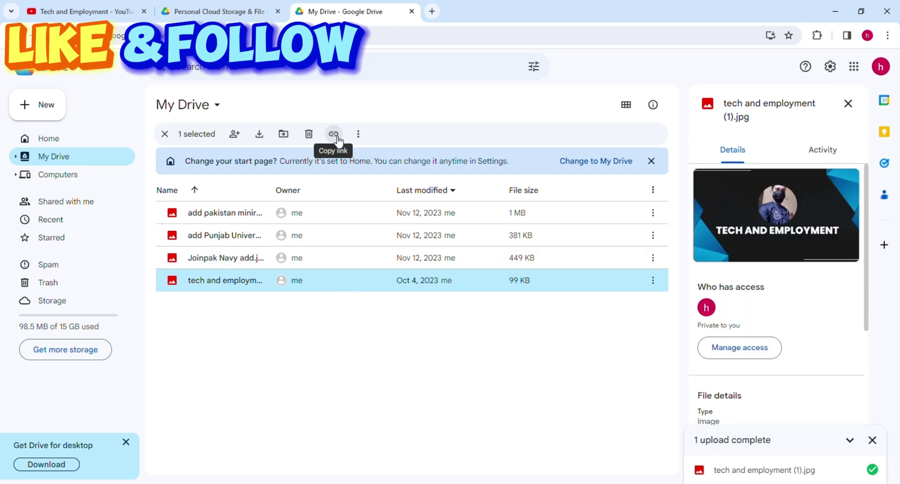
left_click(333, 135)
Paste the Drive link into Notepad below the iframe code and select it through the file ID.
left_click(835, 13)
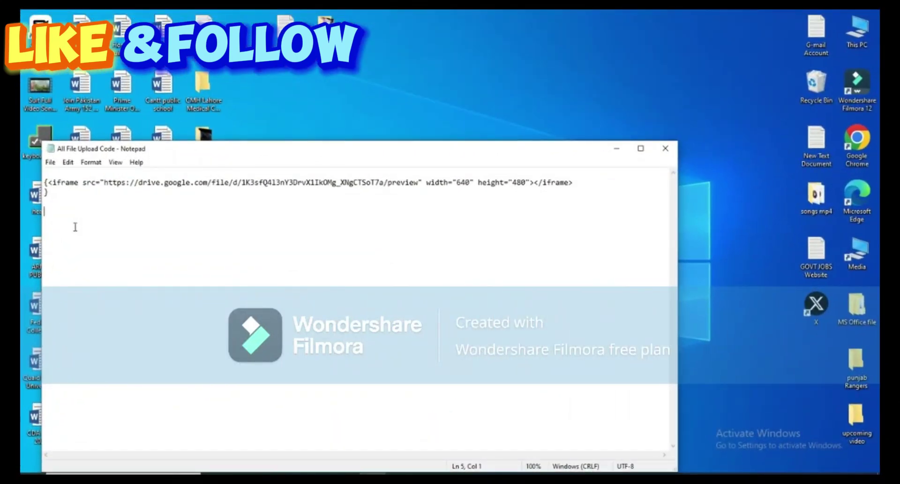
key("ctrl+v")
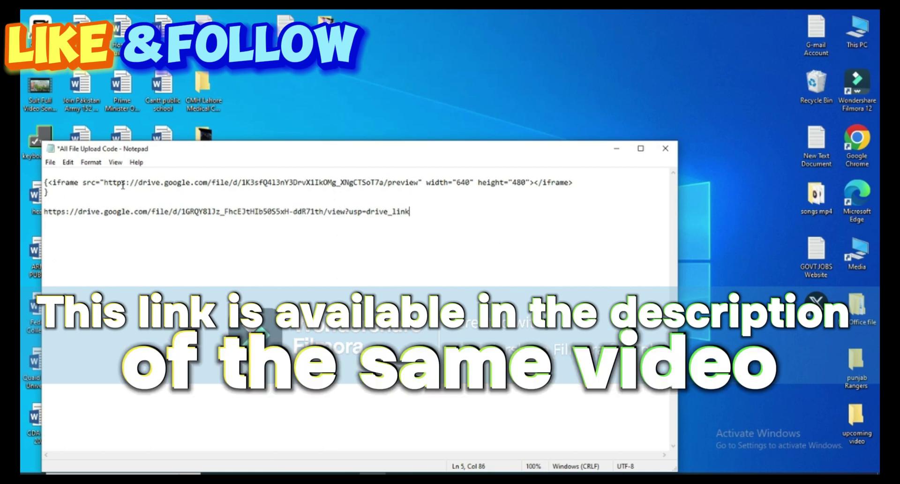
left_click(45, 212)
key("shift+Right")
key("shift+Right")
key("shift+Right")
key("shift+Right")
key("shift+Right")
key("shift+Right")
key("shift+Right")
key("shift+Right")
key("shift+Right")
key("shift+Right")
key("shift+Right")
key("shift+Right")
key("shift+Right")
key("shift+Right")
key("shift+Right")
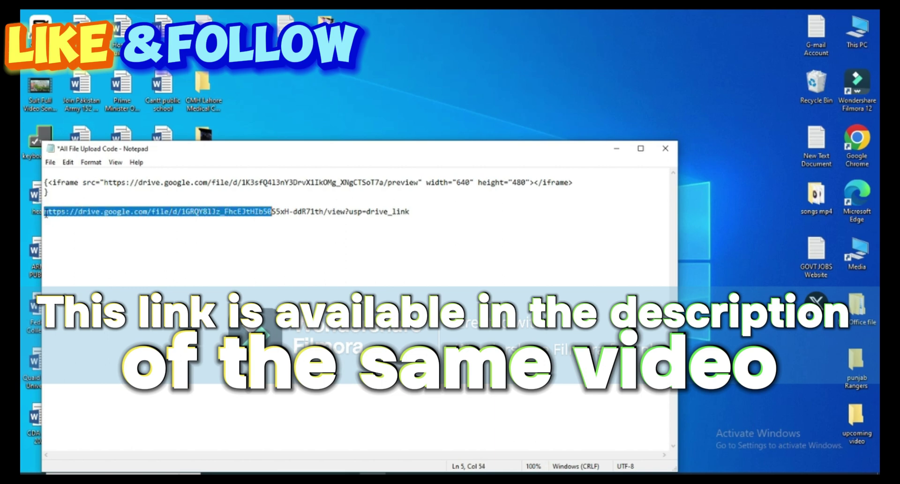
key("shift+Right")
key("shift+Right")
key("shift+Right")
key("shift+Right")
key("shift+Right")
key("shift+Right")
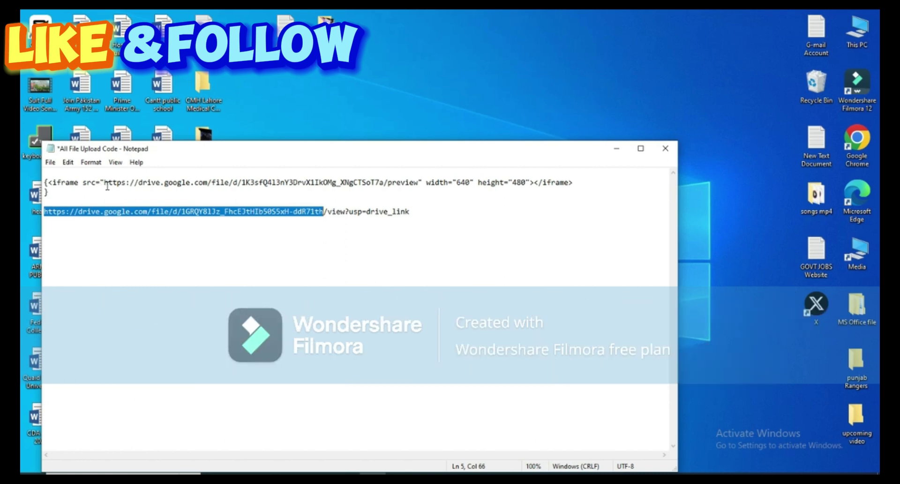
Replace the old address in the iframe's src with the new Drive file link.
left_click(104, 183)
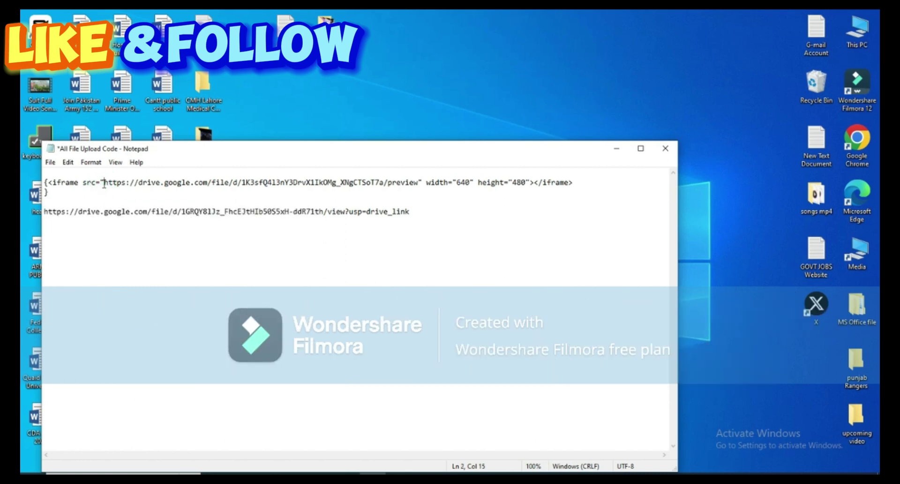
key("shift+Right")
key("shift+Right")
key("shift+Right")
key("shift+Right")
key("shift+Right")
key("shift+Right")
key("shift+Right")
key("shift+Right")
key("shift+Right")
key("shift+Right")
key("shift+Right")
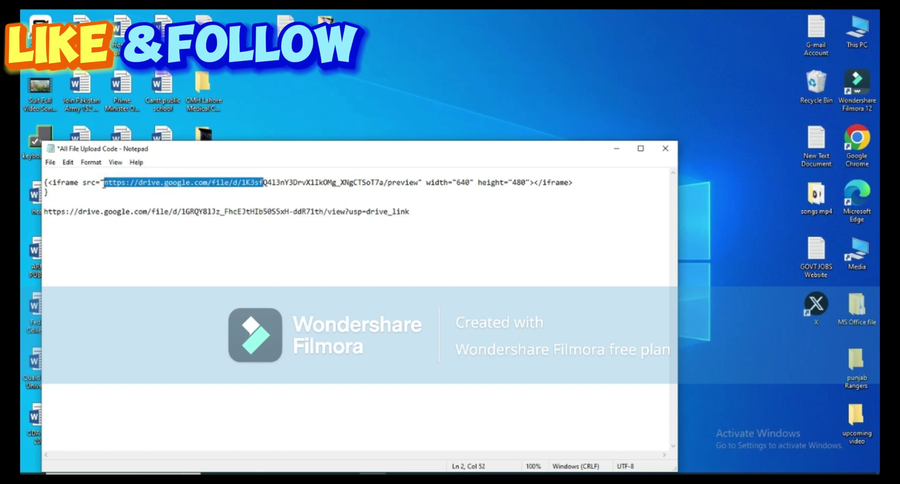
key("shift+Right")
key("shift+Right")
key("shift+Right")
key("shift+Right")
key("shift+Right")
key("shift+Right")
key("shift+Right")
key("shift+Right")
key("shift+Right")
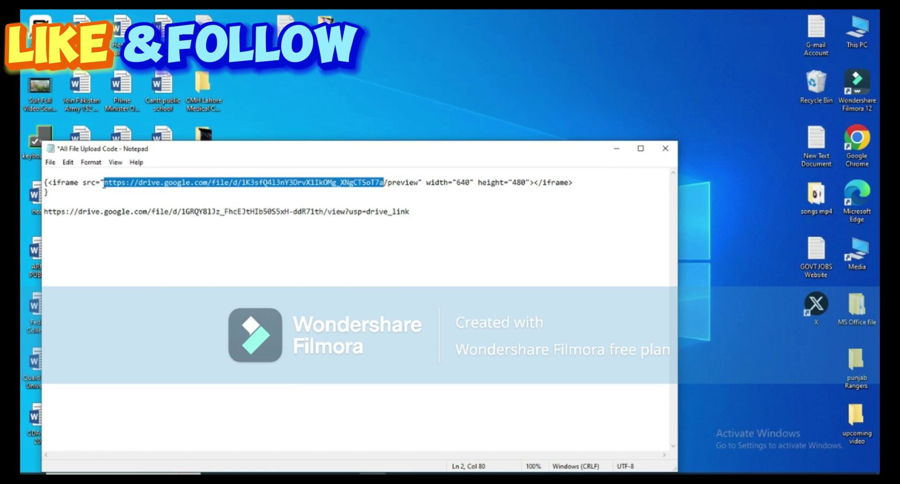
key("BackSpace")
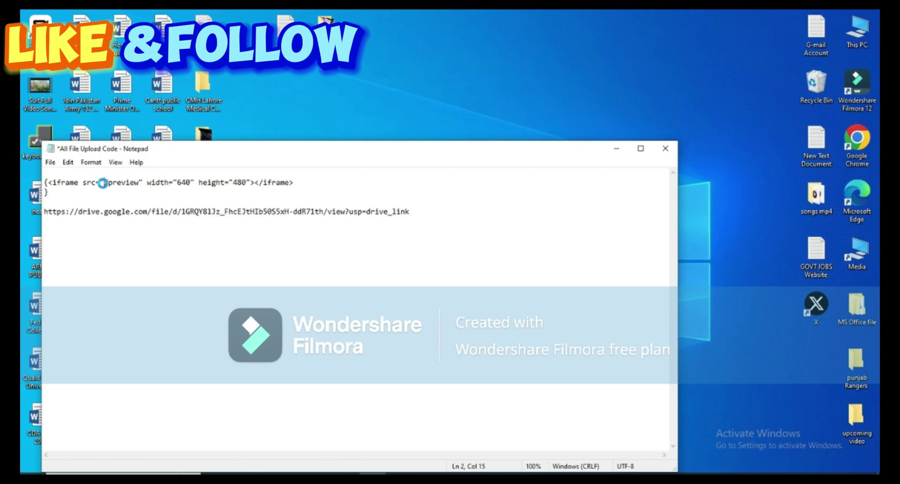
key("ctrl+v")
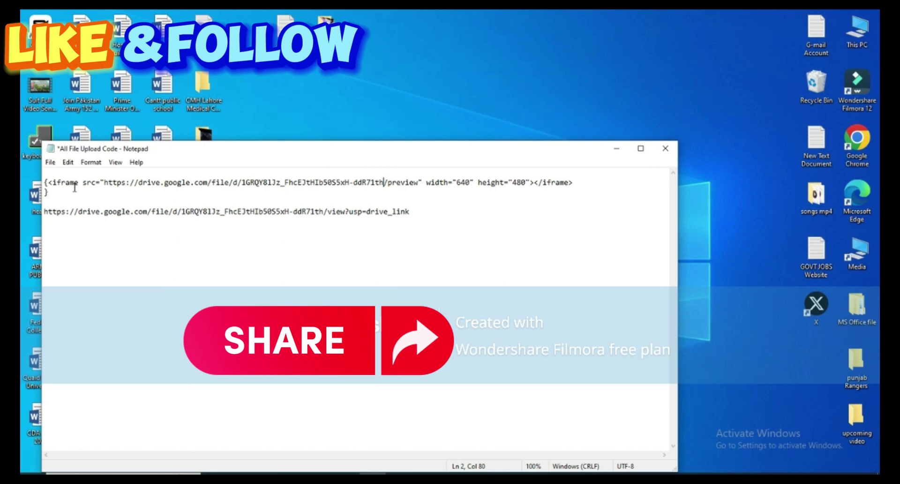
Select the finished iframe embed code and minimize Notepad.
left_click(46, 182)
key("shift+Down")
key("shift+Down")
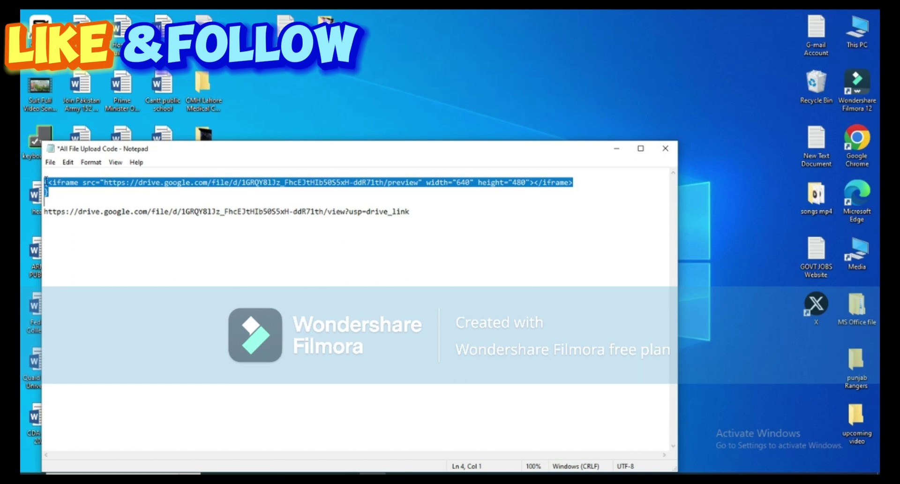
left_click(616, 149)
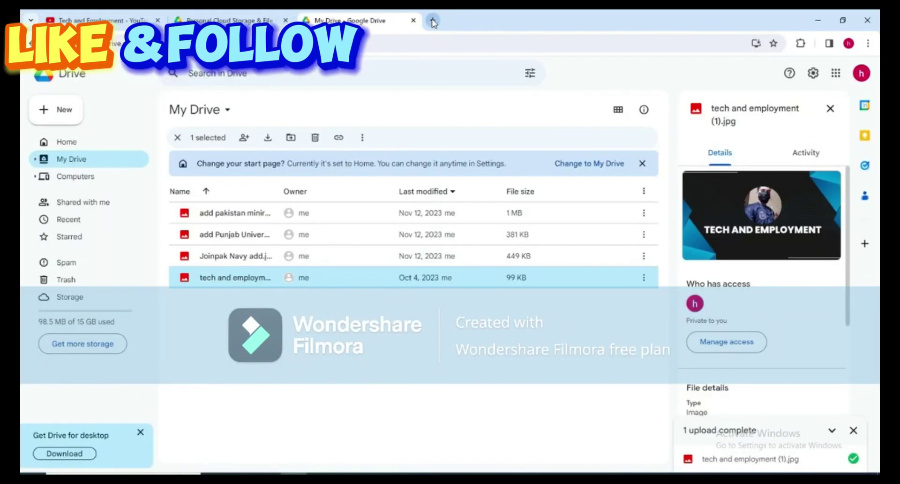
Start a new Blogger post and type 'Tech and Employment Channel' as its first line.
left_click(433, 21)
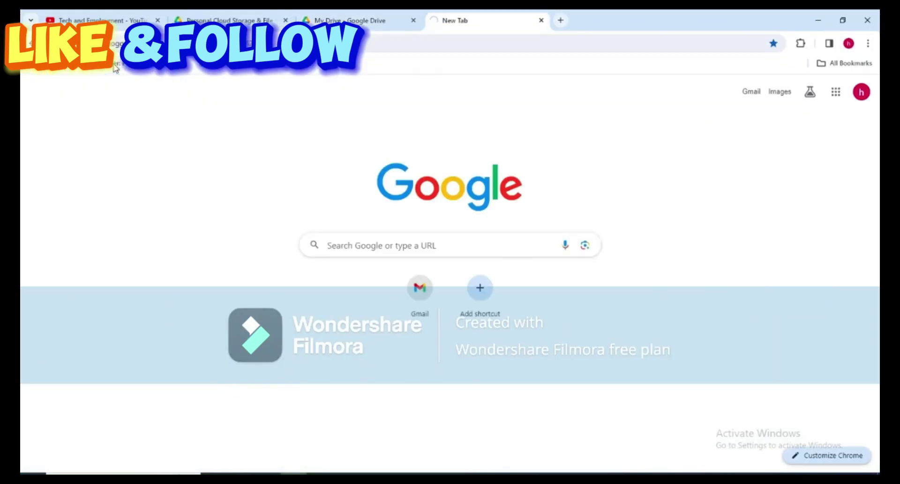
left_click(78, 143)
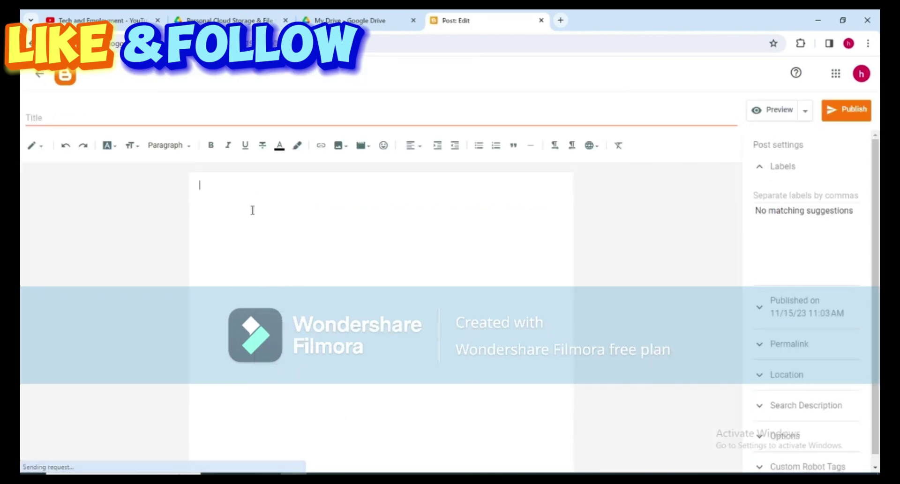
type("T")
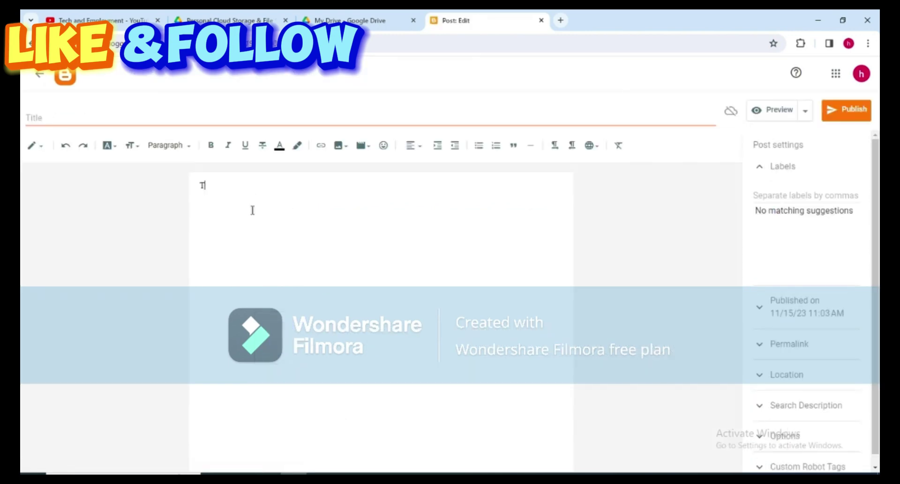
type("ech and Eployment Channel")
Format the title line as a centred, bold, italic, underlined major heading.
key("ctrl+a")
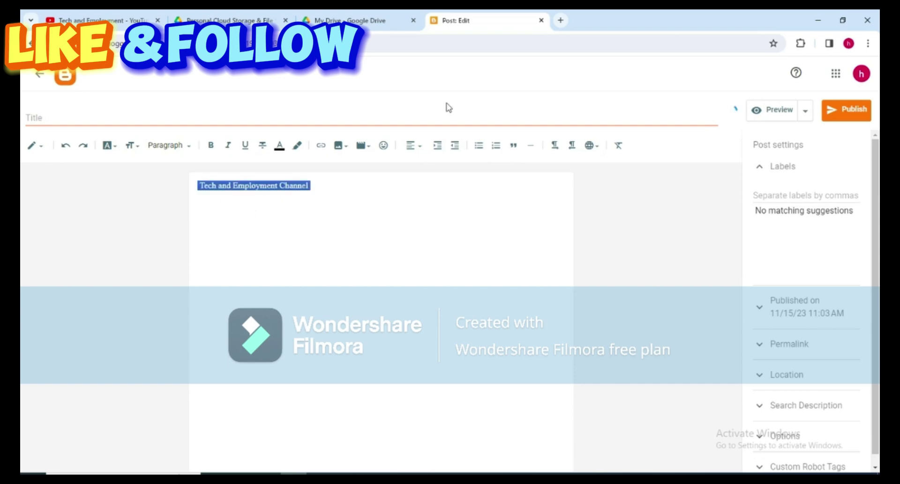
left_click(422, 169)
key("ctrl+b")
key("ctrl+i")
key("ctrl+u")
left_click(131, 145)
left_click(145, 276)
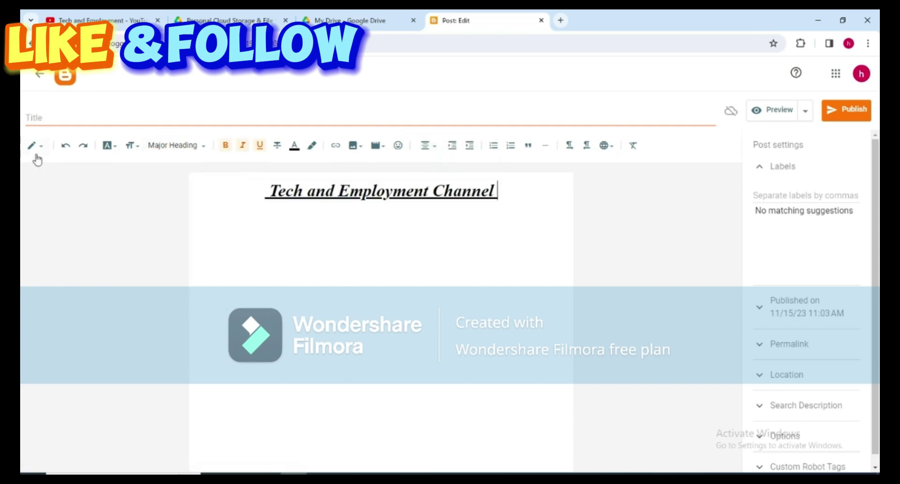
left_click(34, 146)
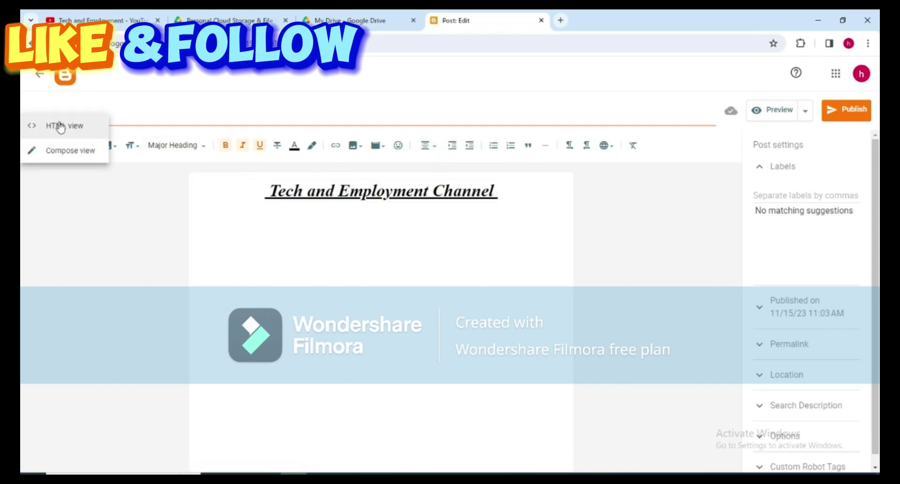
In HTML view, paste the Drive iframe code after the </h1> heading, then return to Compose view.
left_click(57, 125)
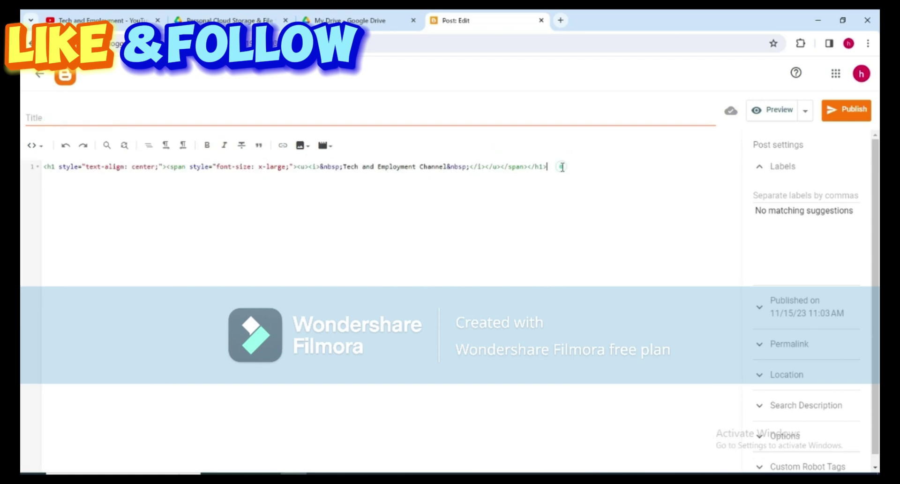
left_click(562, 167)
key("ctrl+v")
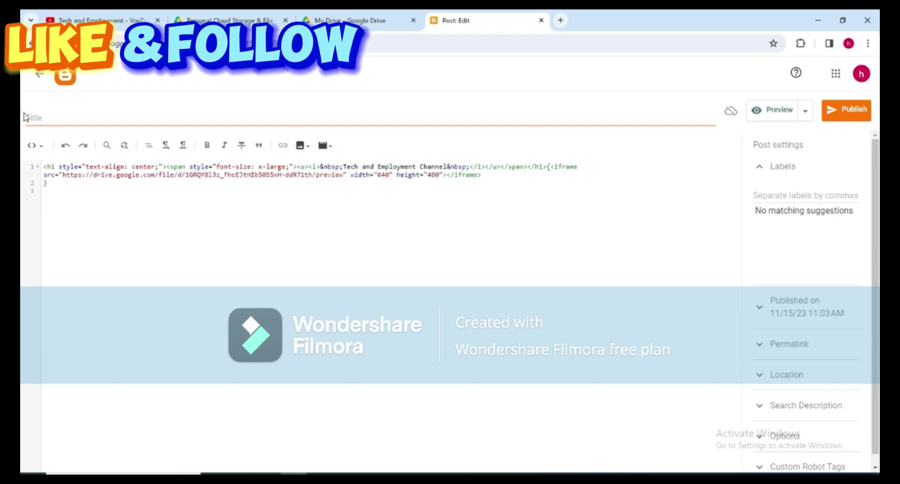
left_click(35, 146)
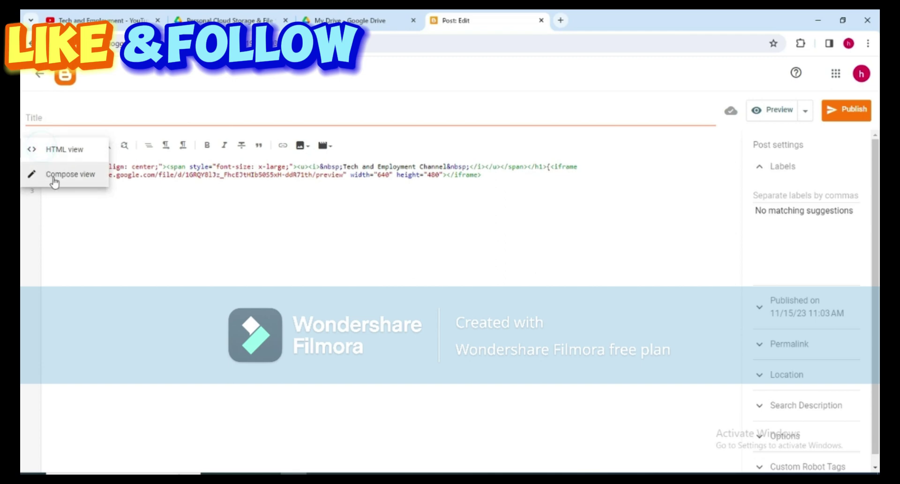
left_click(56, 177)
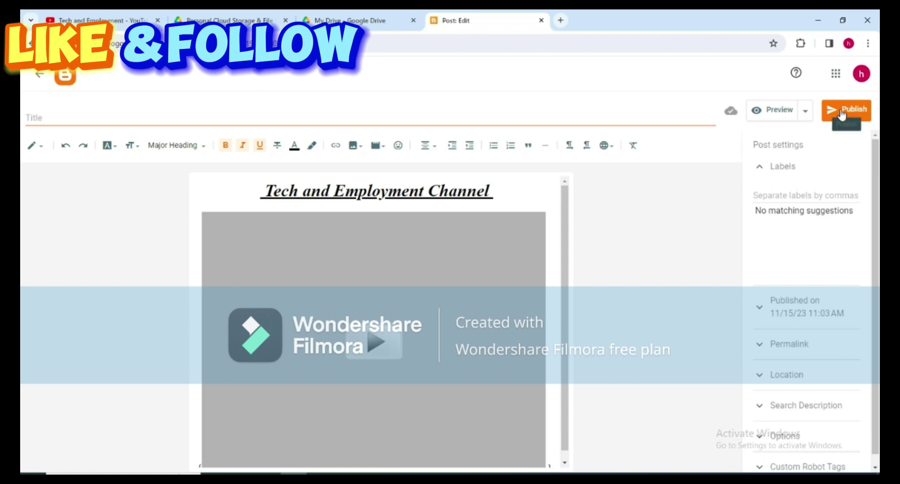
Publish and confirm the post, then view it on the Jobs Pakistan blog.
left_click(842, 114)
left_click(489, 292)
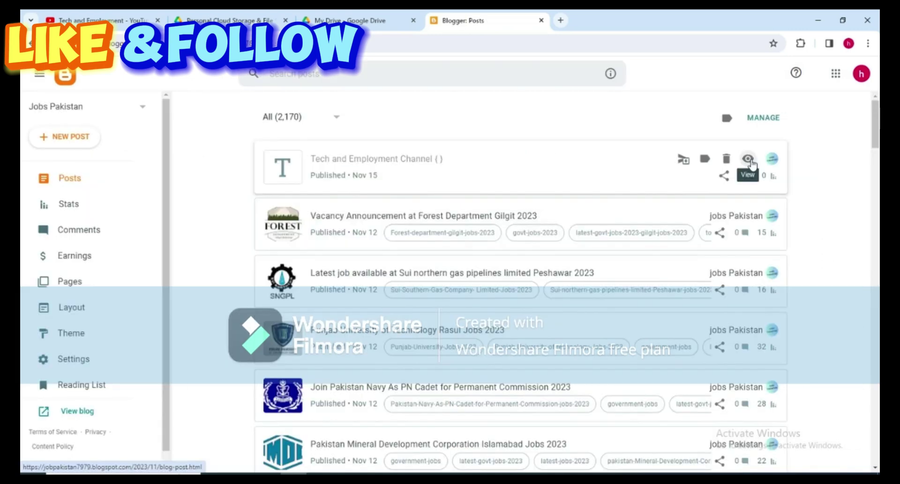
left_click(748, 159)
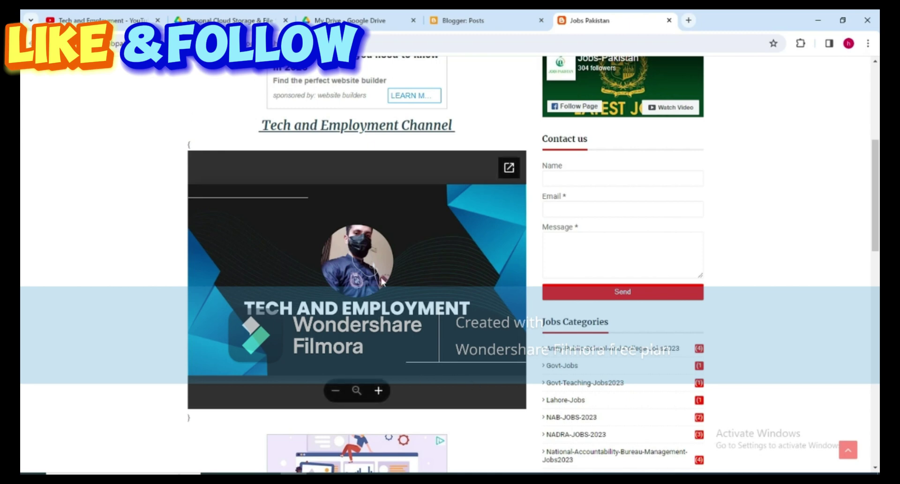
mouse_move(357, 281)
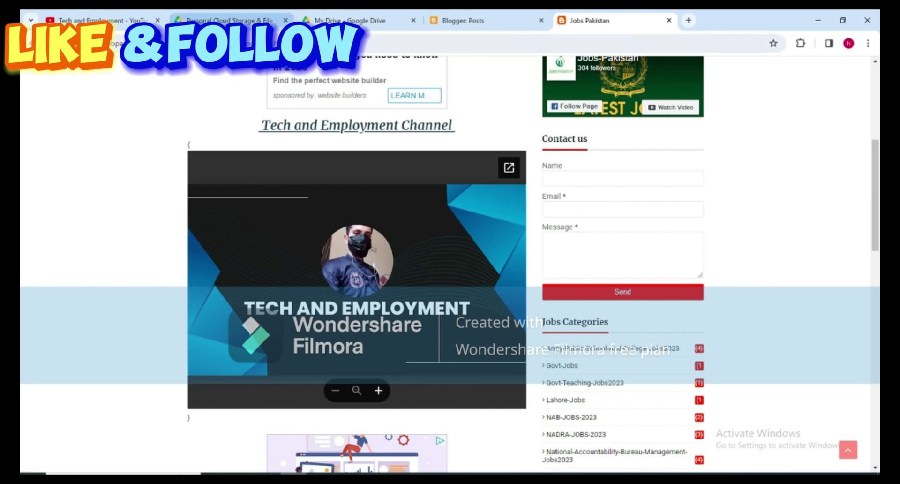
Switch via the Google Drive tab back to the Tech and Employment YouTube tab.
left_click(223, 21)
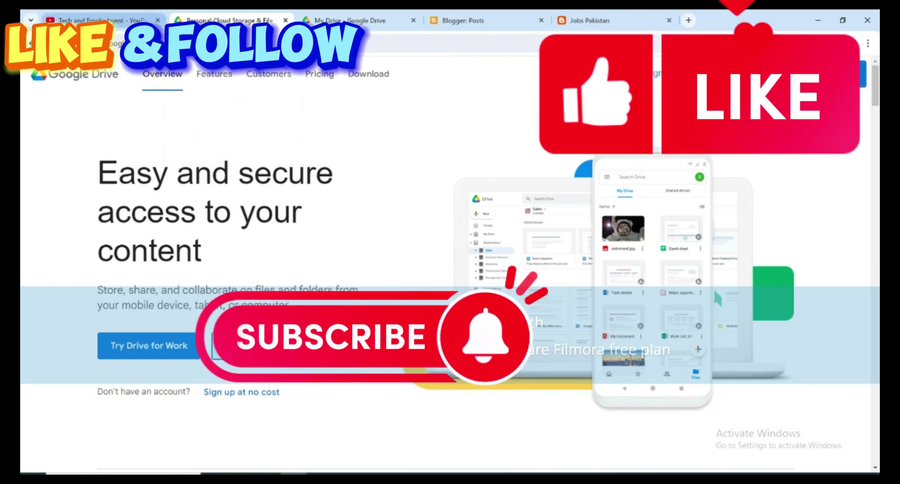
left_click(112, 20)
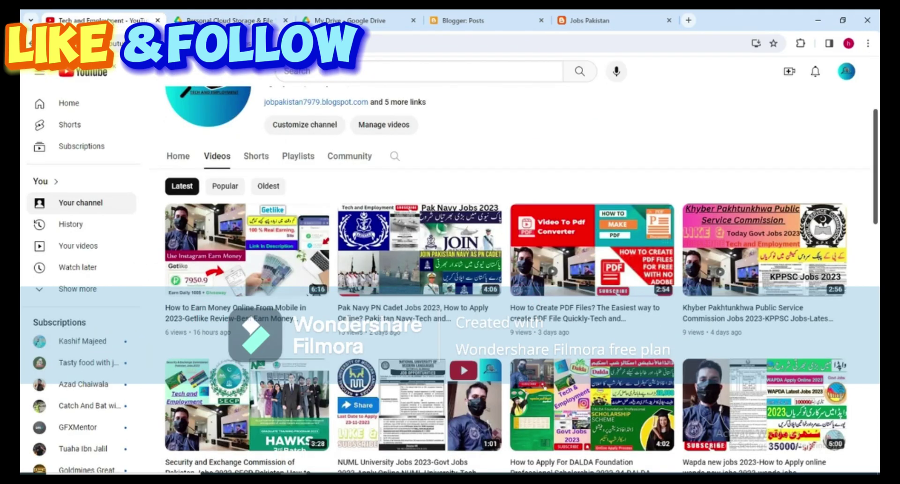